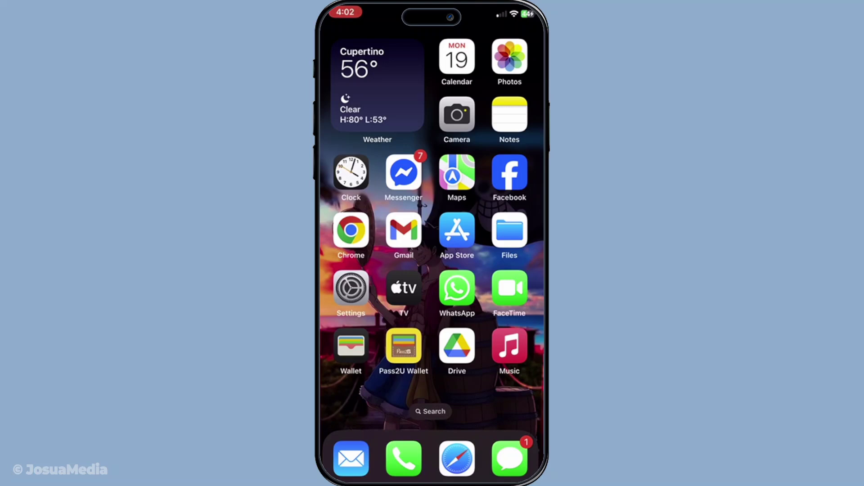
# Open Settings and go to Apple Account > iCloud > See All to list apps syncing to iCloud
pyautogui.click(350, 288)
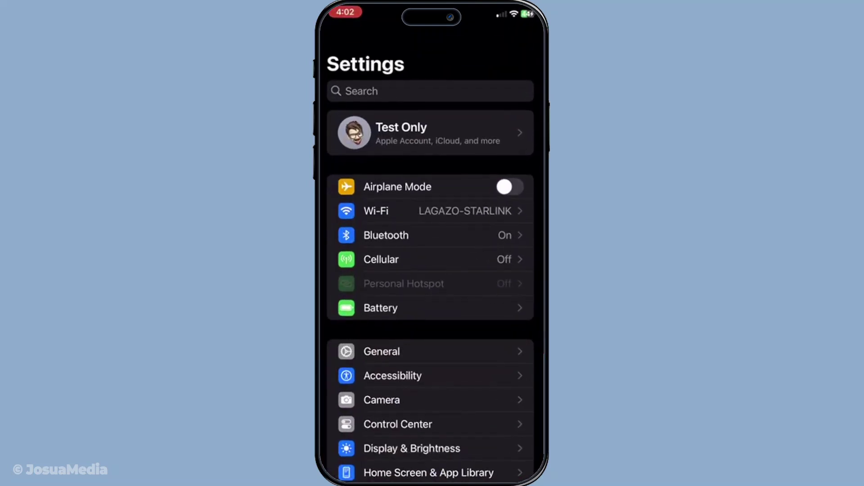
pyautogui.click(401, 133)
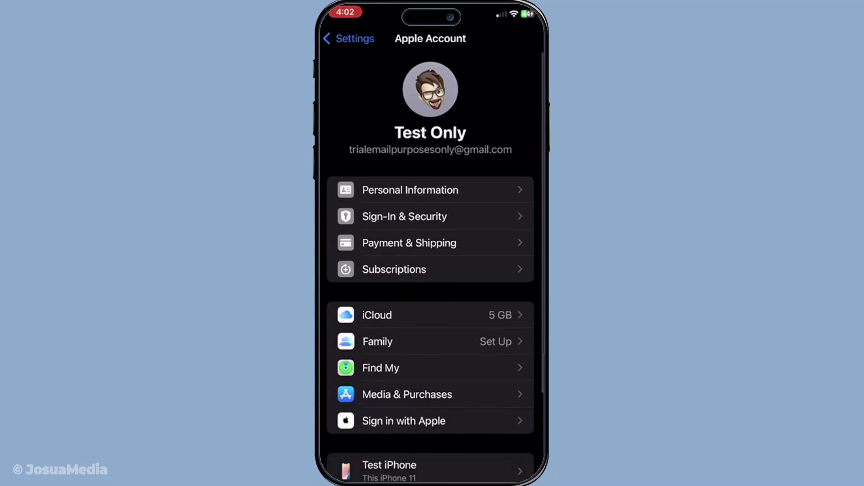
pyautogui.click(377, 315)
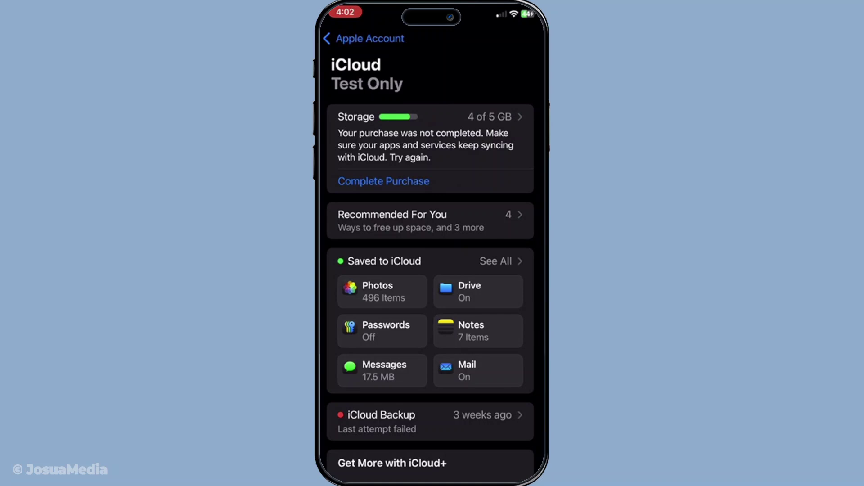
pyautogui.click(496, 261)
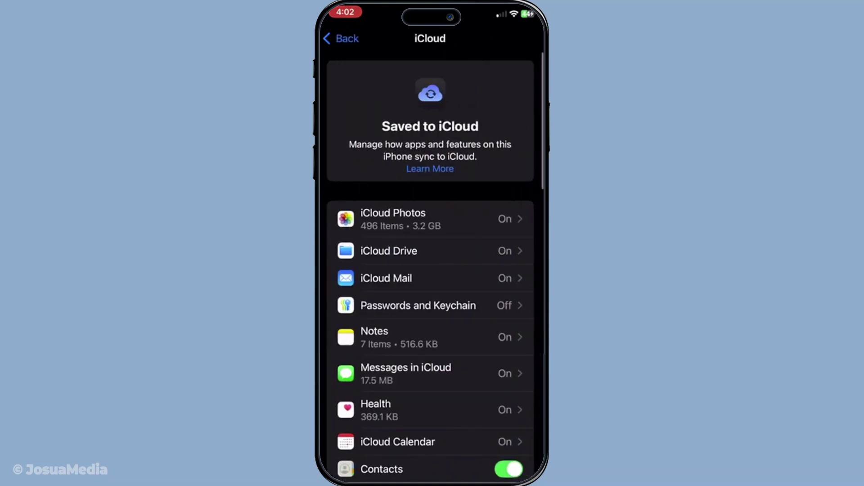
pyautogui.scroll(-5, 432, 270)
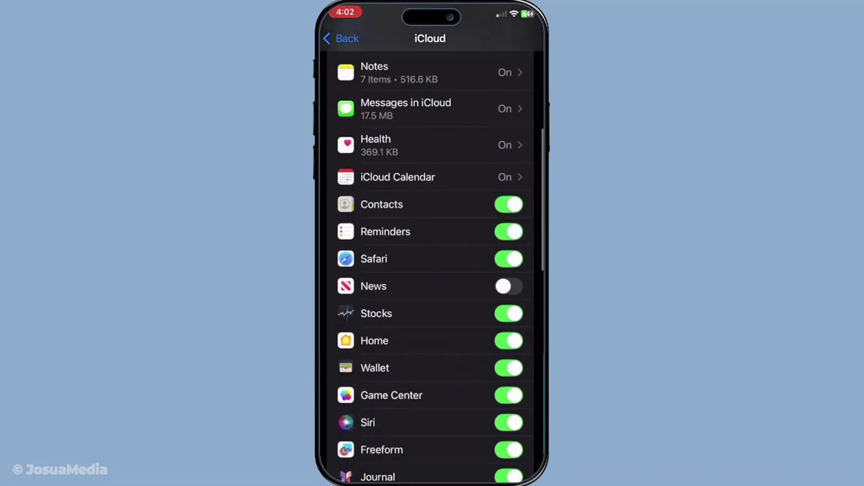
pyautogui.scroll(-1, 432, 271)
pyautogui.scroll(-2, 433, 271)
pyautogui.scroll(-1, 432, 271)
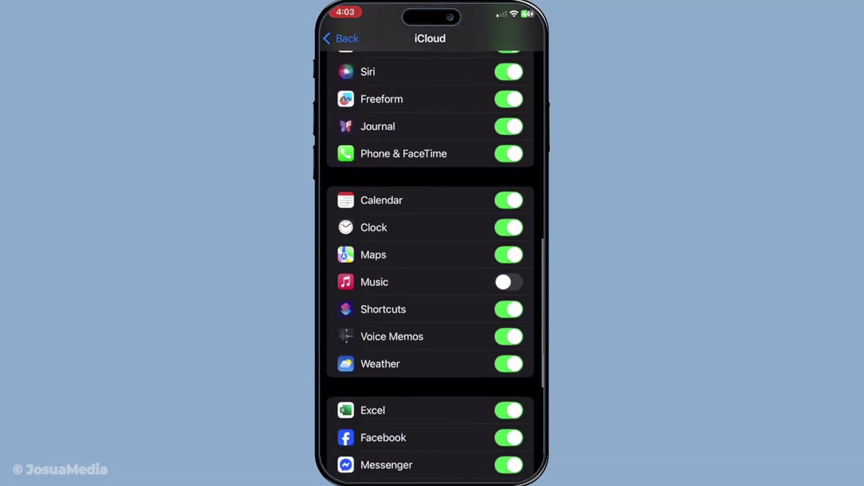
pyautogui.scroll(-1, 433, 270)
pyautogui.scroll(-1, 433, 271)
pyautogui.scroll(-3, 433, 270)
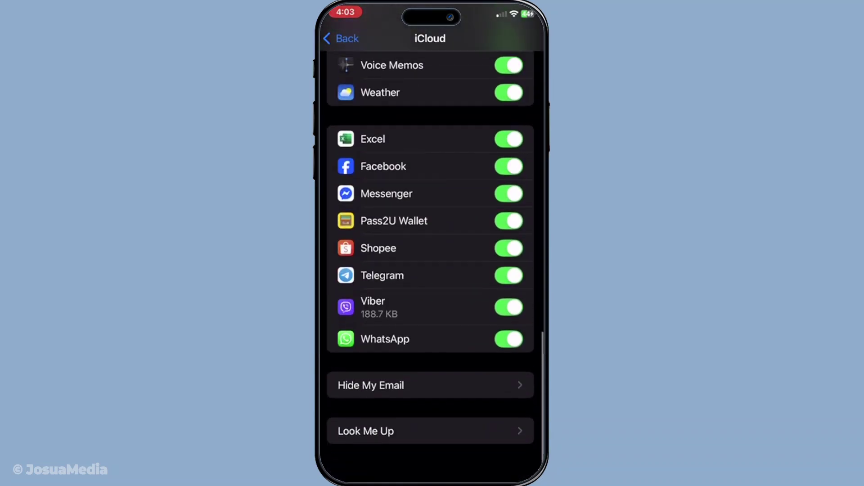
pyautogui.scroll(10, 432, 271)
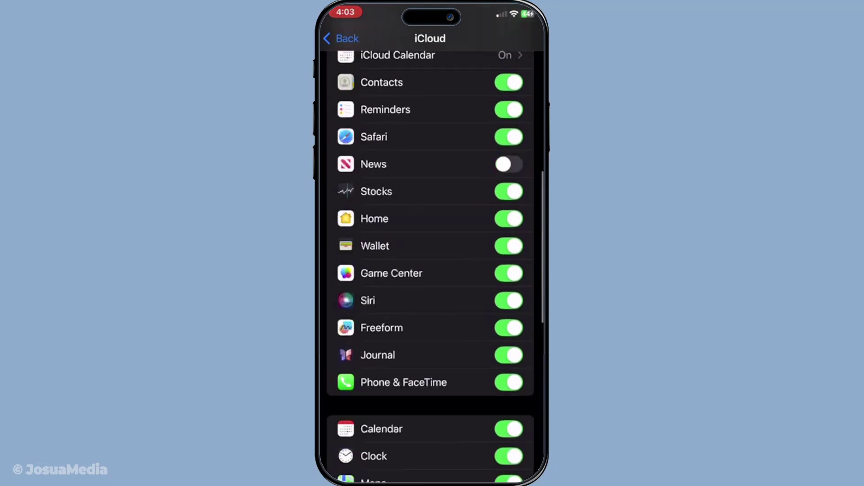
pyautogui.scroll(5, 433, 270)
pyautogui.scroll(-1, 432, 270)
pyautogui.scroll(-1, 432, 270)
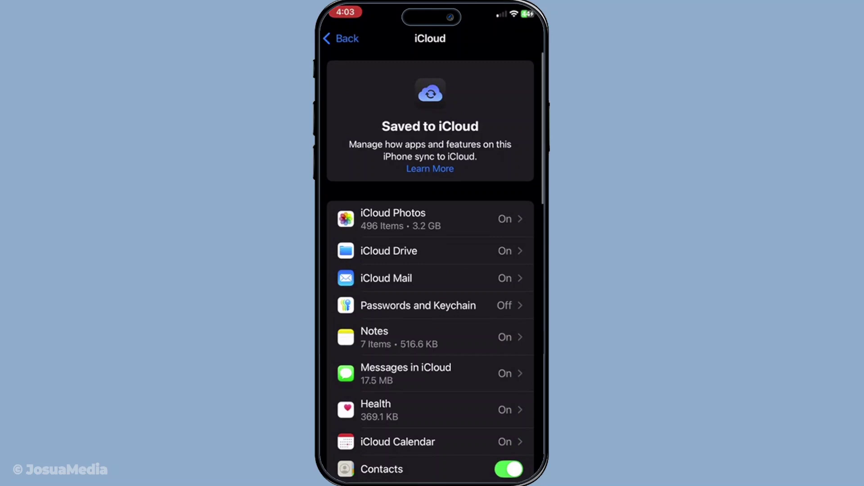
# From the iCloud page, check Control Center's Wi-Fi list for the LAGAZO-STARLINK connection
pyautogui.click(341, 39)
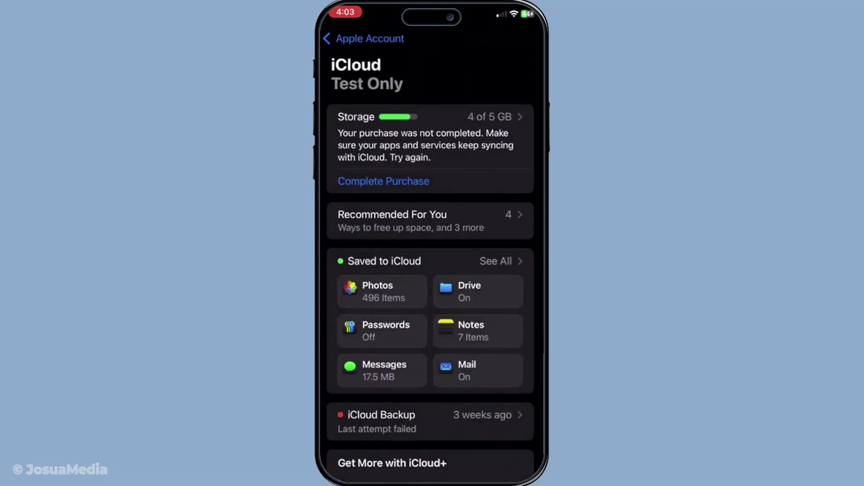
pyautogui.moveTo(513, 10); pyautogui.dragTo(514, 270)
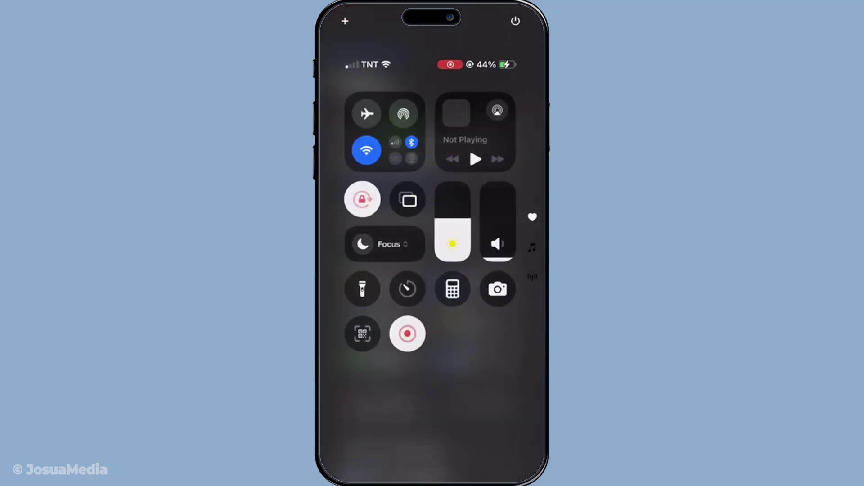
pyautogui.click(383, 128)
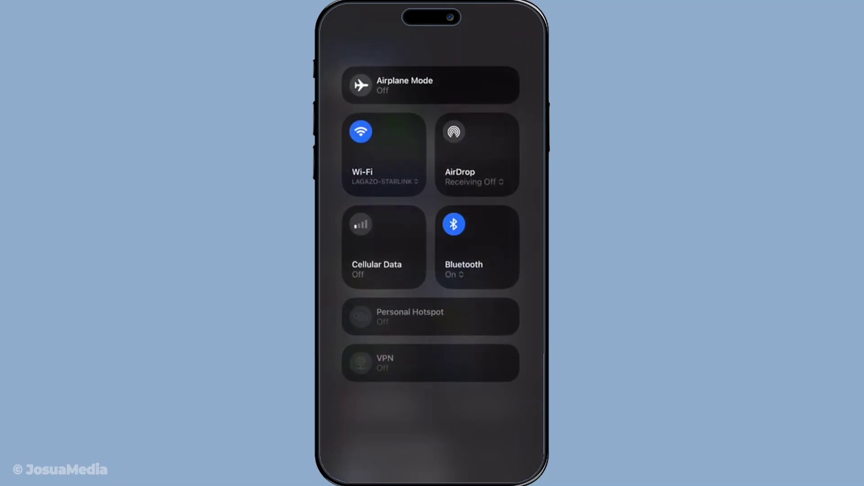
pyautogui.click(383, 154)
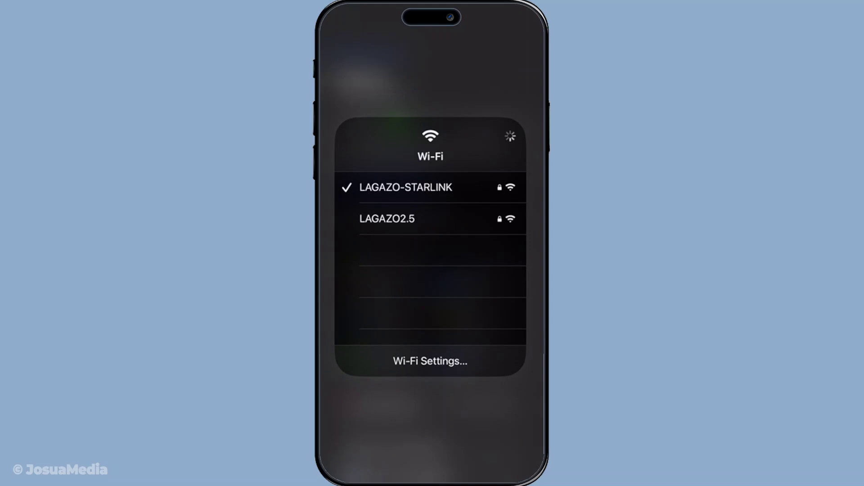
pyautogui.press('Escape')
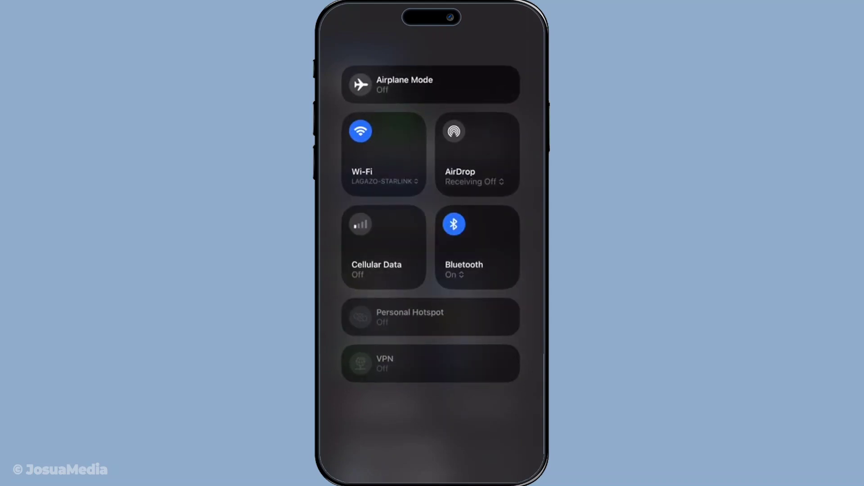
pyautogui.press('Escape')
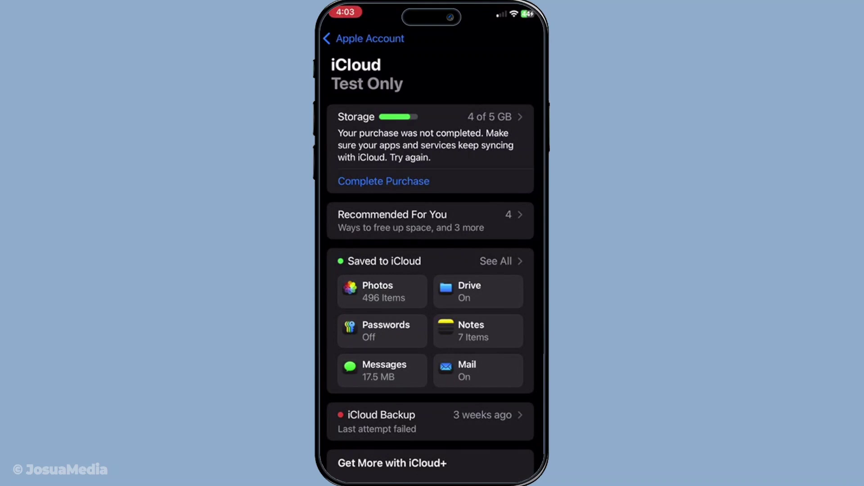
pyautogui.click(418, 116)
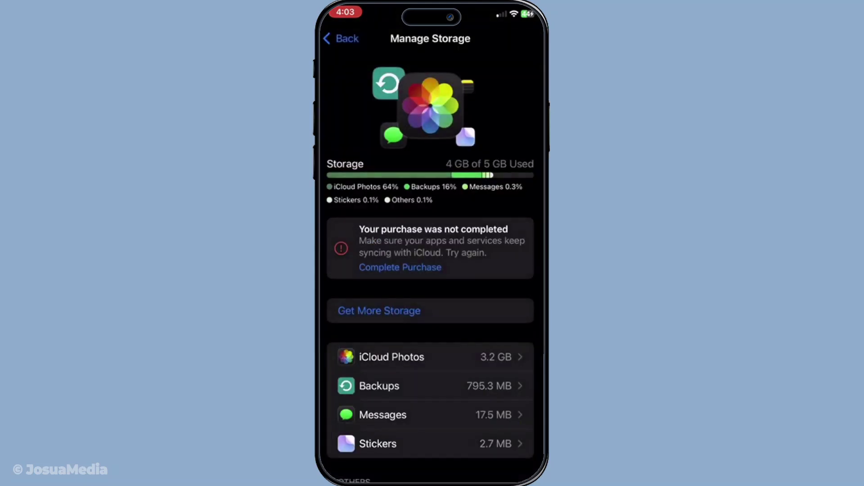
pyautogui.click(342, 38)
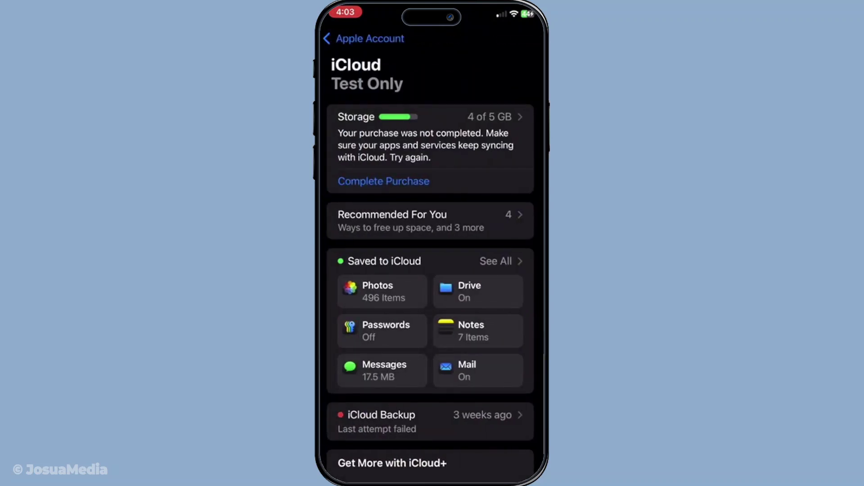
pyautogui.click(472, 330)
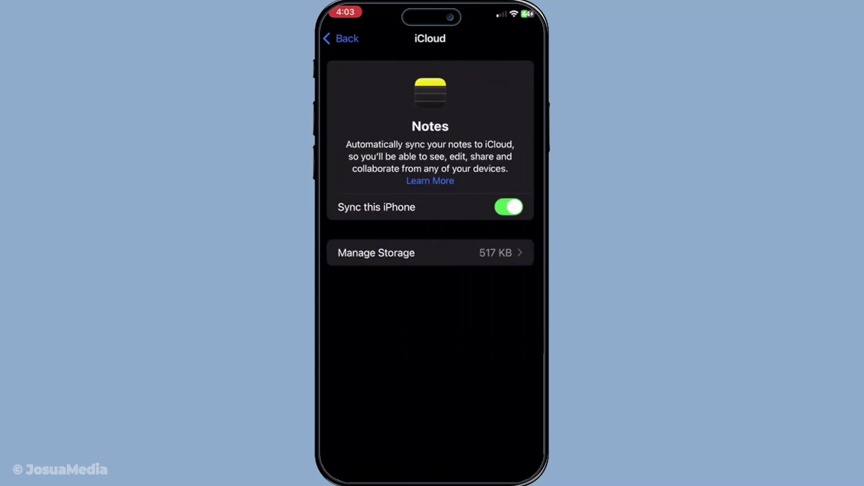
pyautogui.click(509, 207)
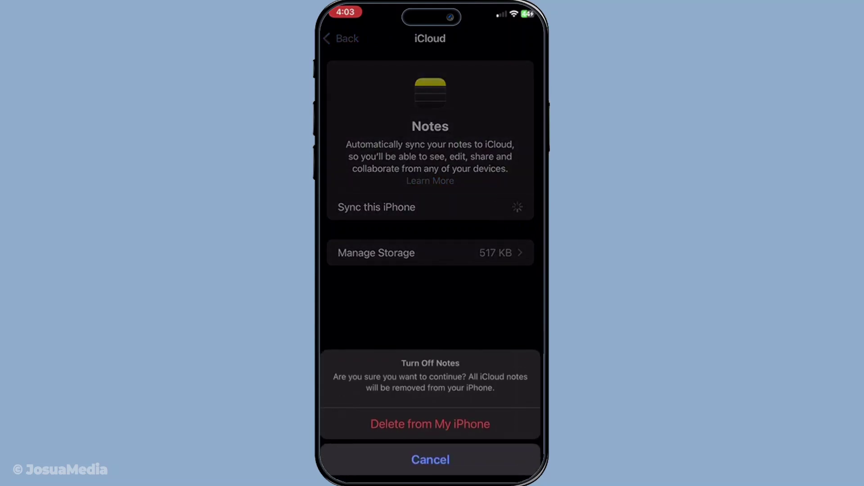
pyautogui.click(430, 459)
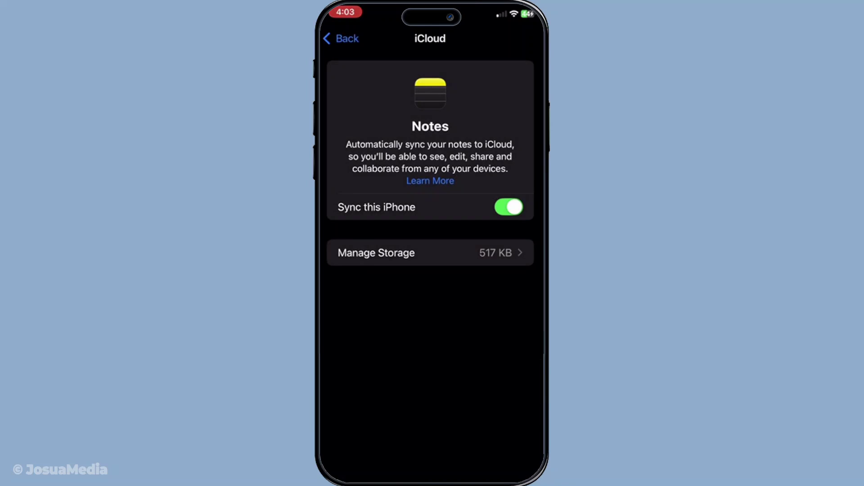
pyautogui.click(342, 38)
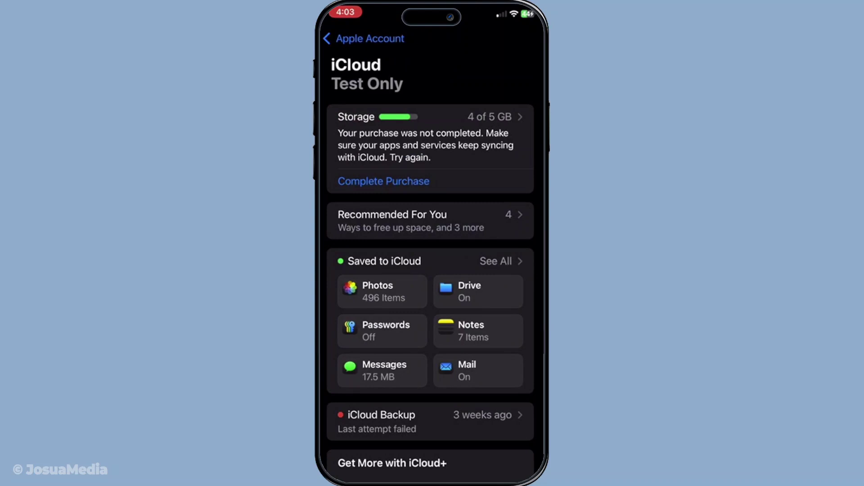
# Go back to the Apple Account page, then swipe up to leave Settings for the Home Screen
pyautogui.click(365, 39)
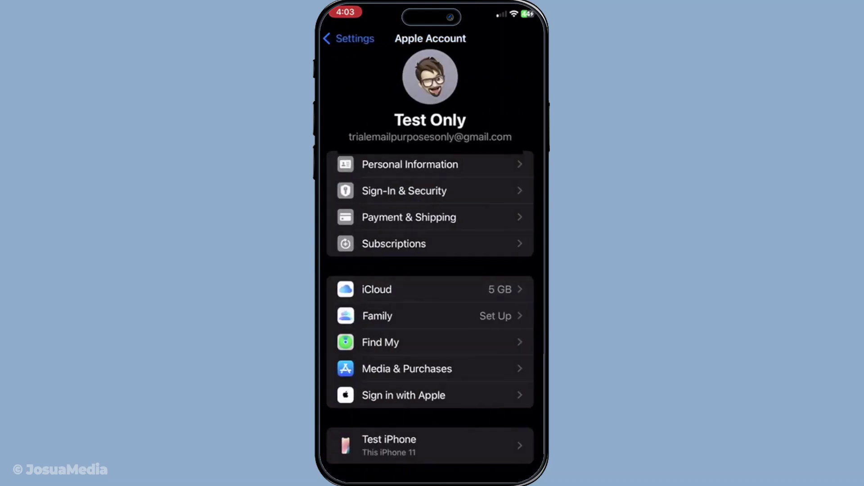
pyautogui.scroll(1, 432, 257)
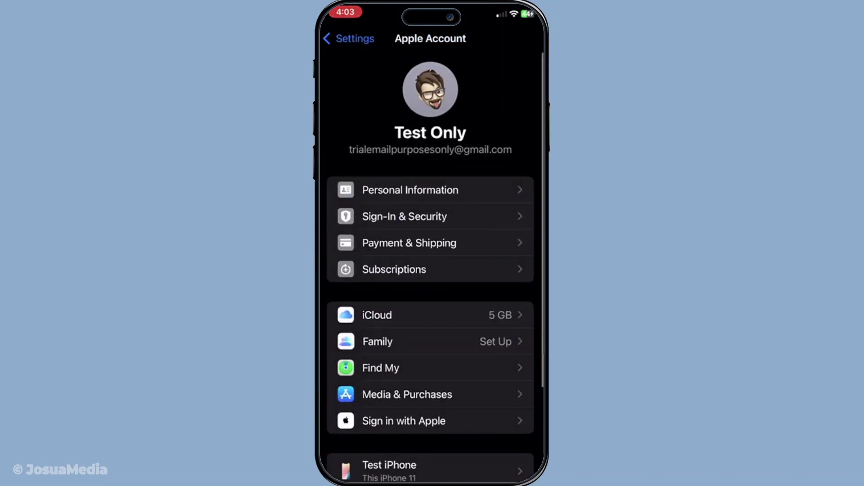
pyautogui.scroll(-5, 432, 257)
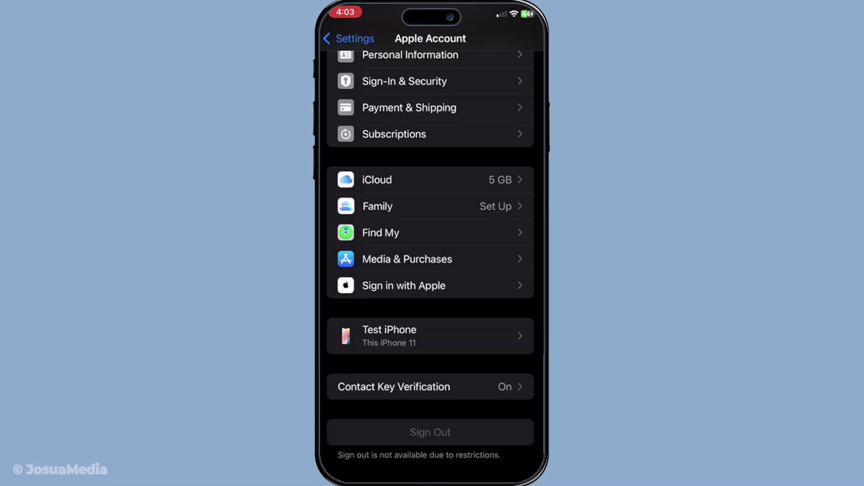
pyautogui.moveTo(430, 480); pyautogui.dragTo(430, 304)
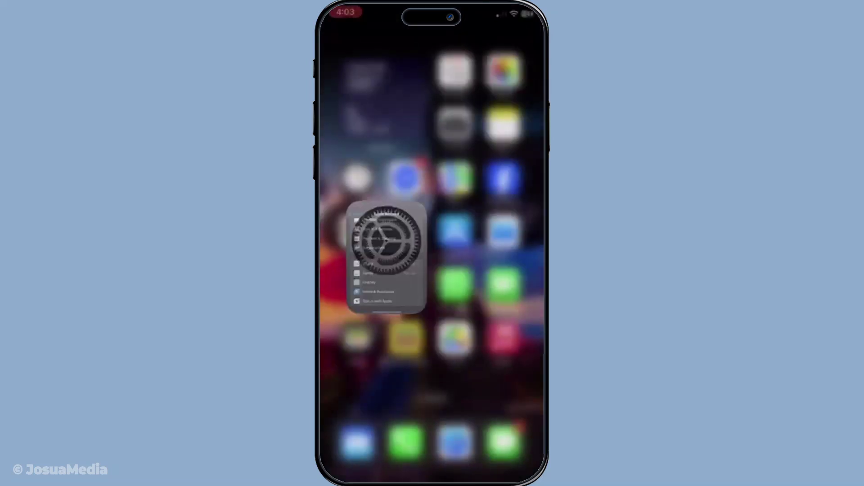